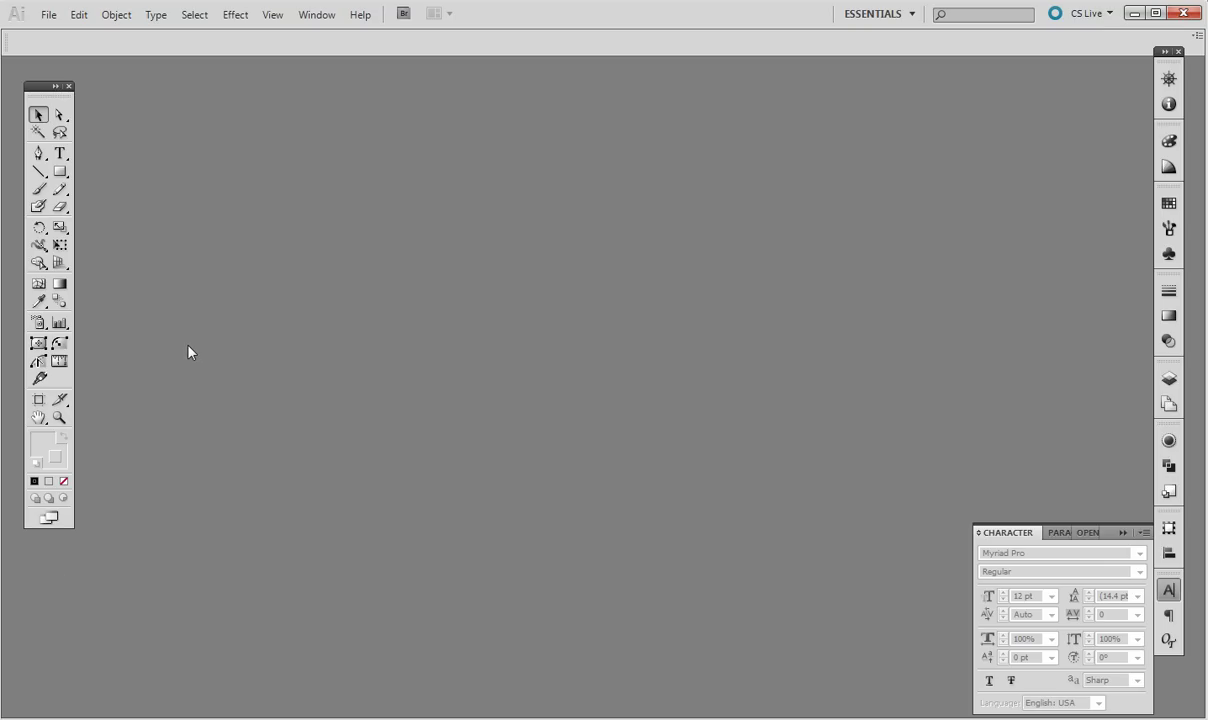
Step: Create a new 15 × 15 in RGB document
{"action": "key", "text": "ctrl+n"}
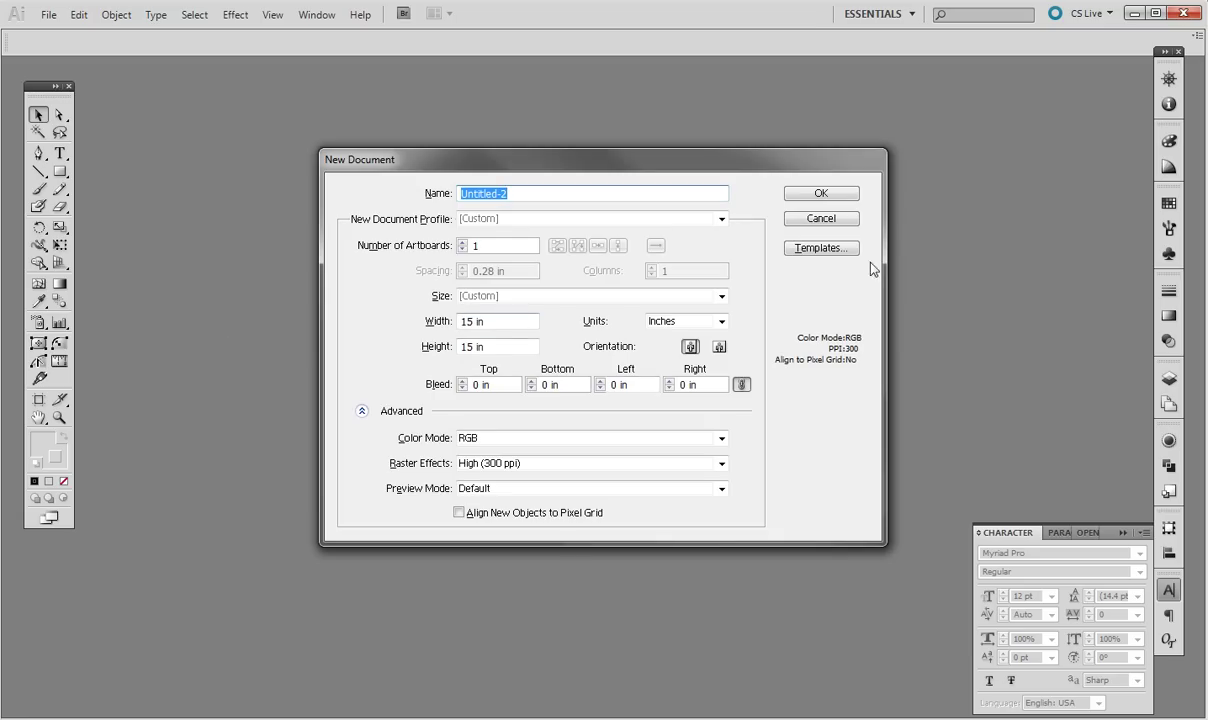
{"action": "left_click", "coordinate": [841, 196]}
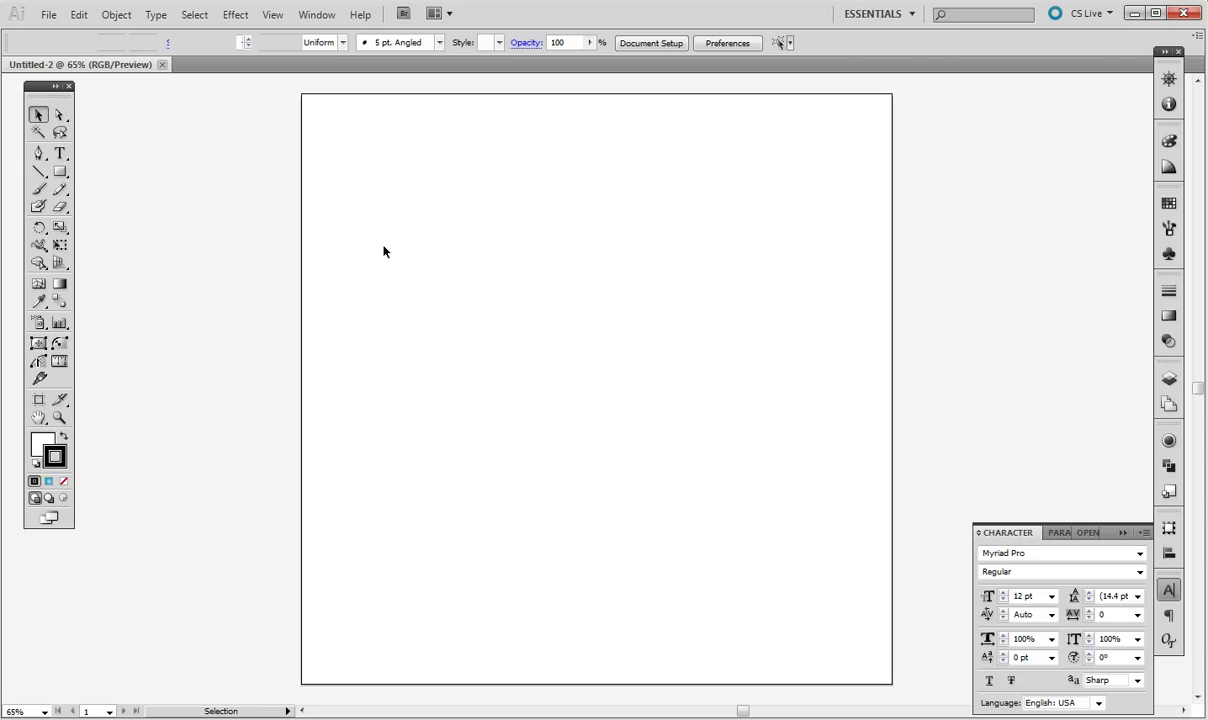
Step: Type 'Lost' and 'And' on separate lines at the artboard's upper left
{"action": "key", "text": "t"}
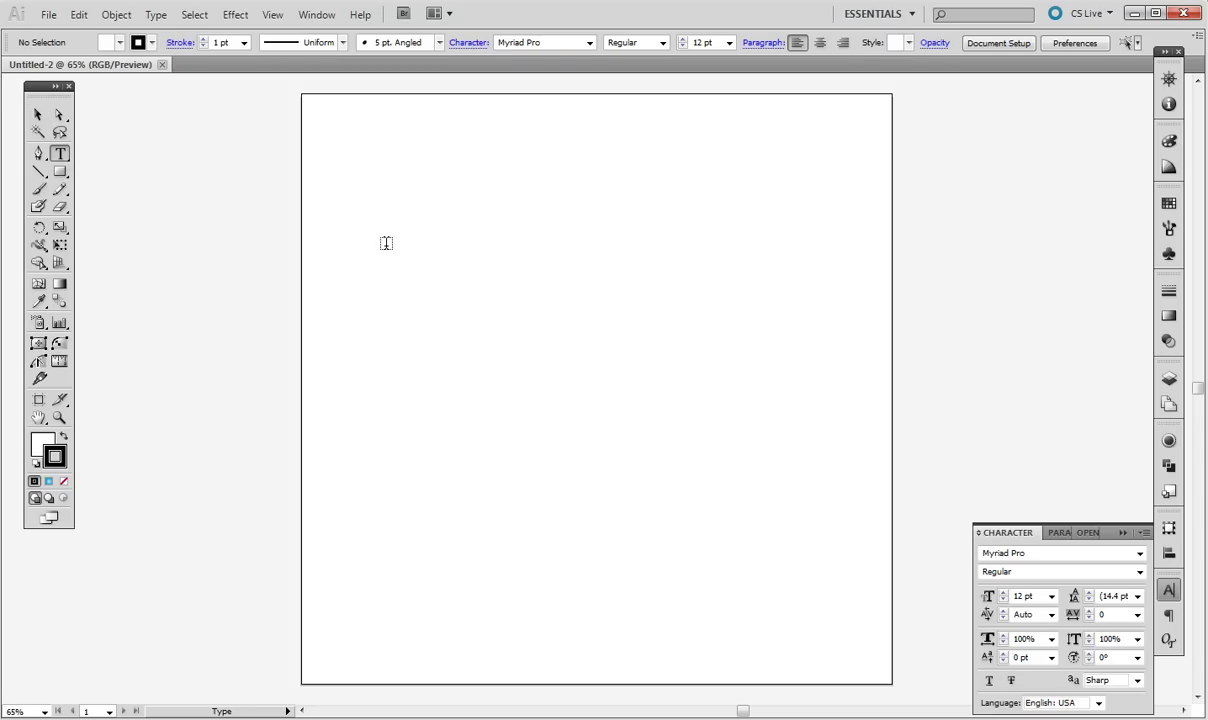
{"action": "left_click", "coordinate": [386, 243]}
{"action": "key", "text": "s"}
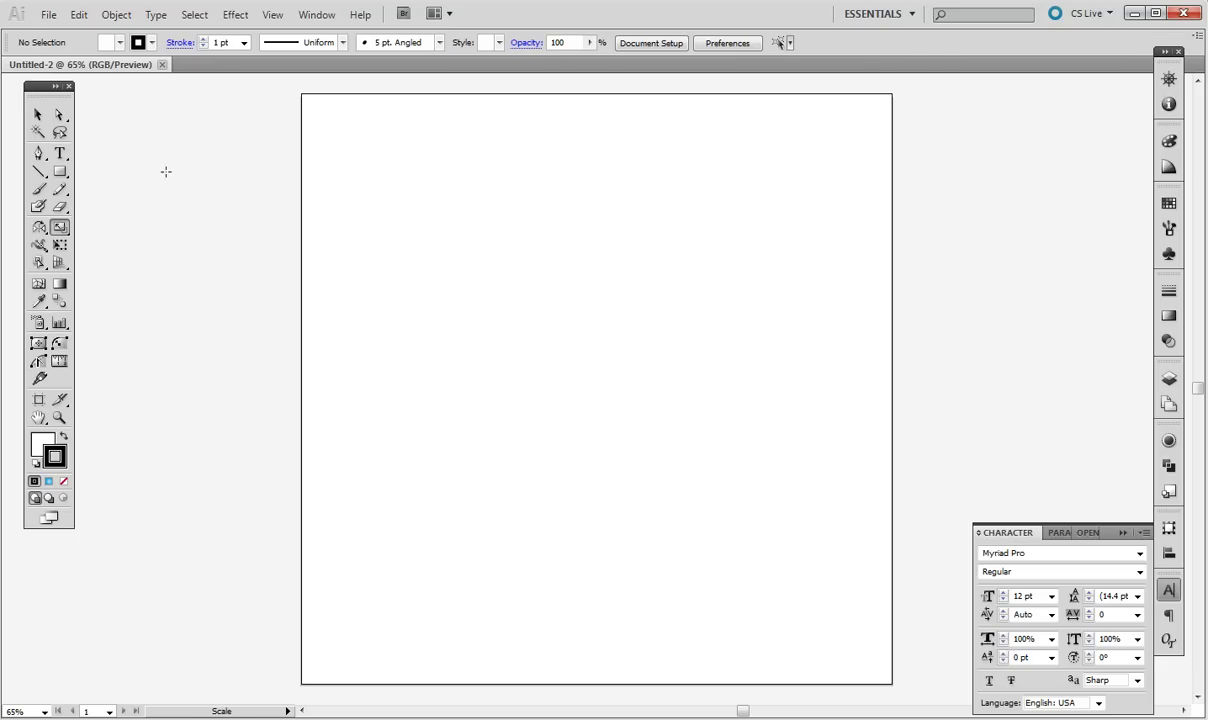
{"action": "left_click", "coordinate": [59, 153]}
{"action": "left_click", "coordinate": [434, 261]}
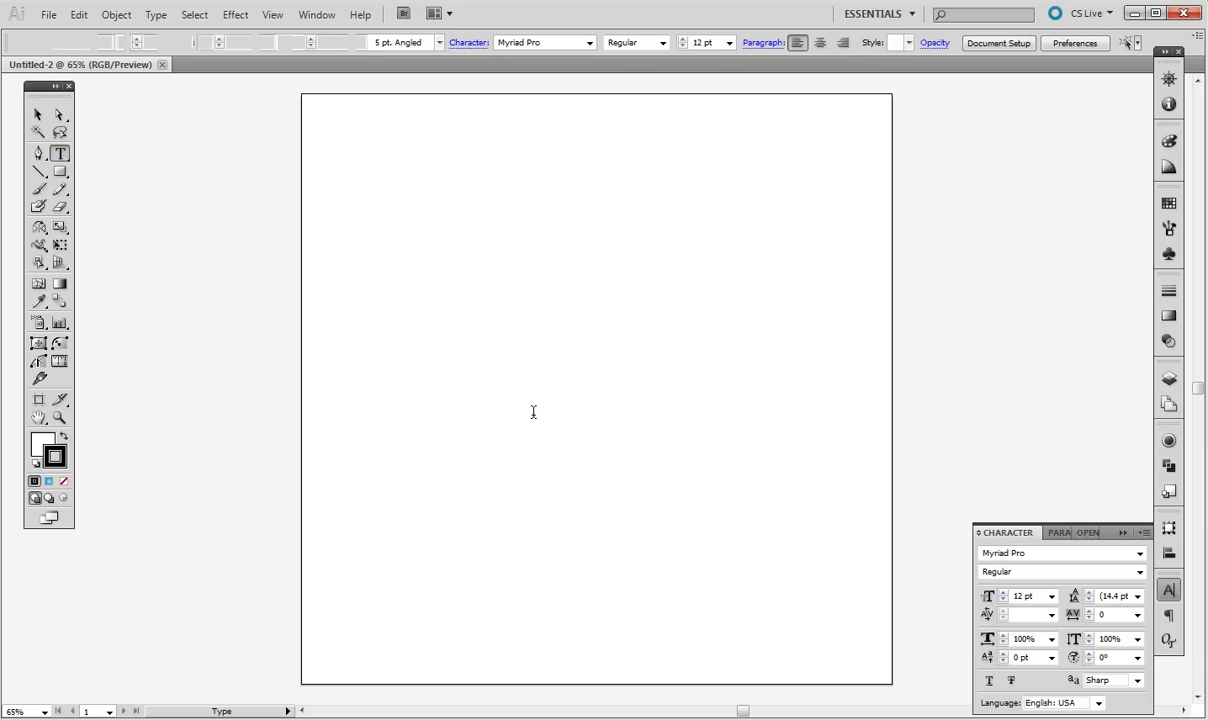
{"action": "type", "text": "Los"}
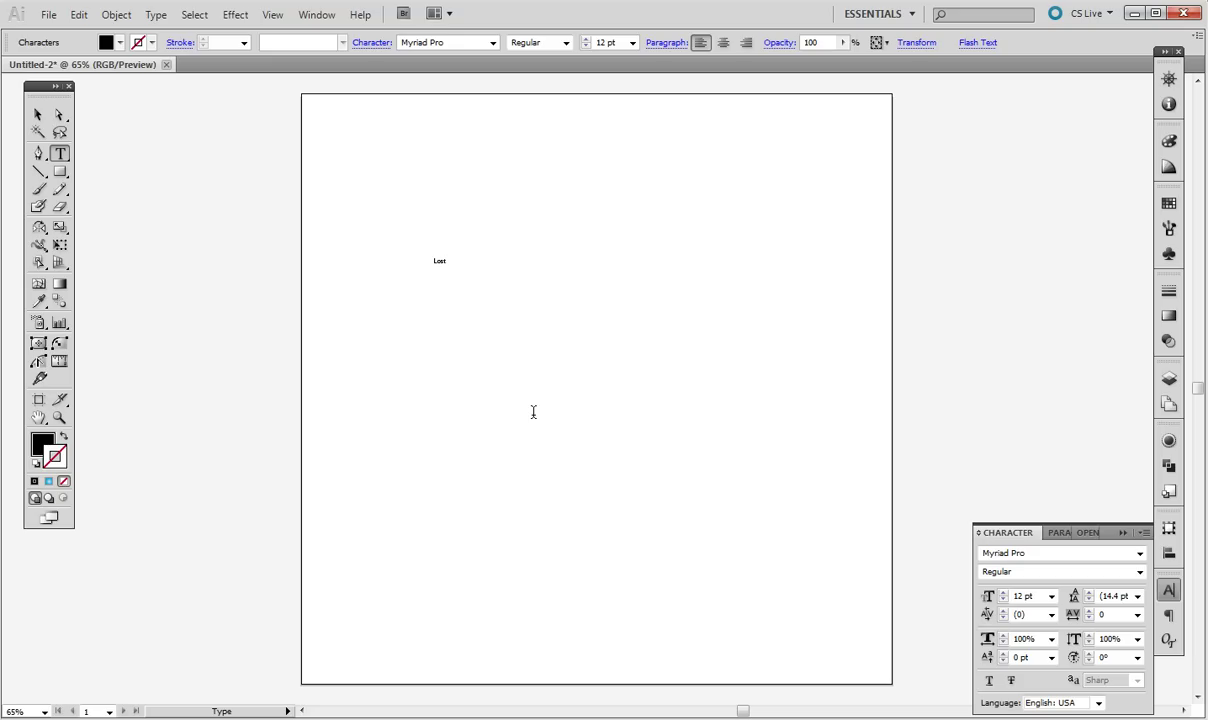
{"action": "type", "text": "t"}
{"action": "key", "text": "Return"}
{"action": "type", "text": "And"}
{"action": "key", "text": "Return"}
Step: Add 'Taken' as a third line and scale the text up to about 206 pt
{"action": "type", "text": "Taken"}
{"action": "key", "text": "Escape"}
{"action": "left_click_drag", "start_coordinate": [449, 280], "coordinate": [829, 588]}
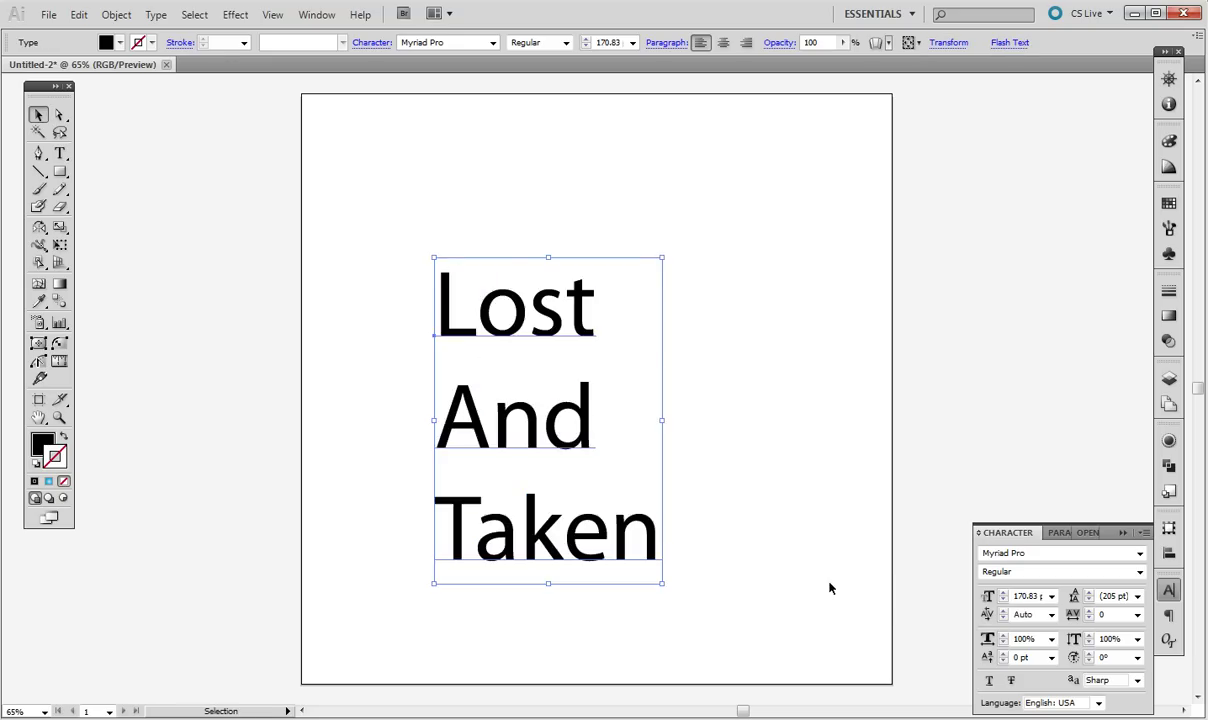
{"action": "left_click_drag", "start_coordinate": [662, 257], "coordinate": [709, 189]}
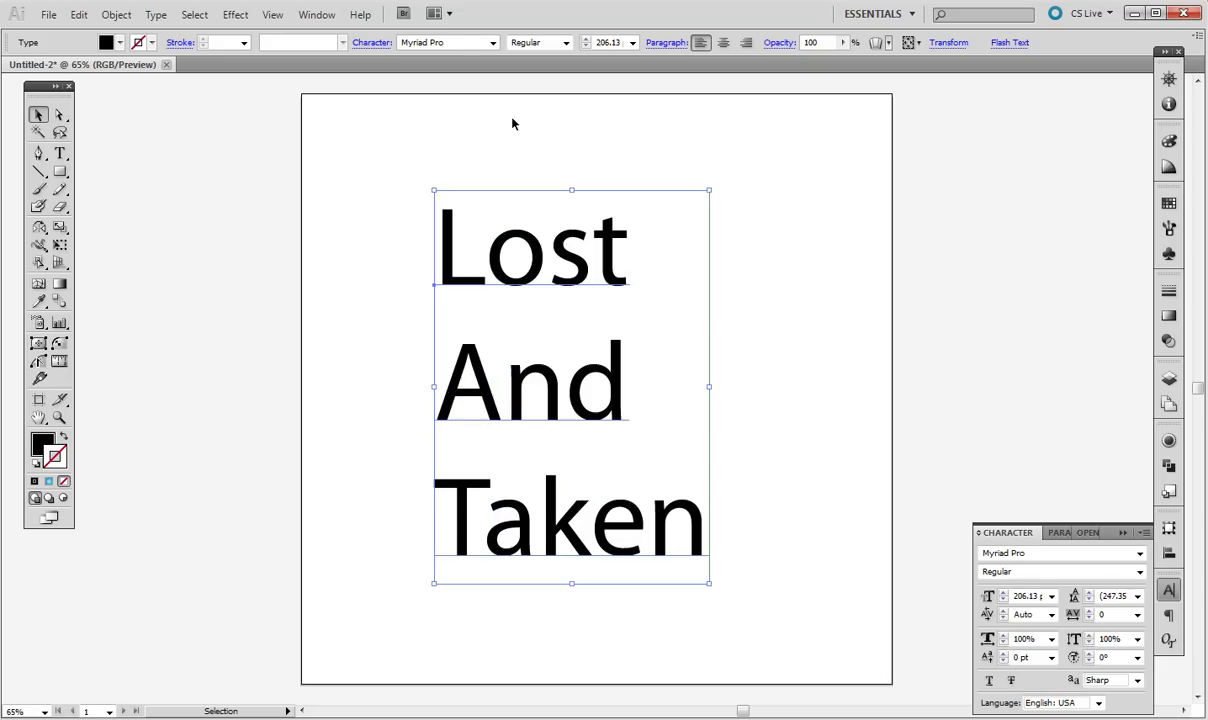
Step: Set the three lines in Massive Dynamite and move them up and left
{"action": "left_click", "coordinate": [461, 44]}
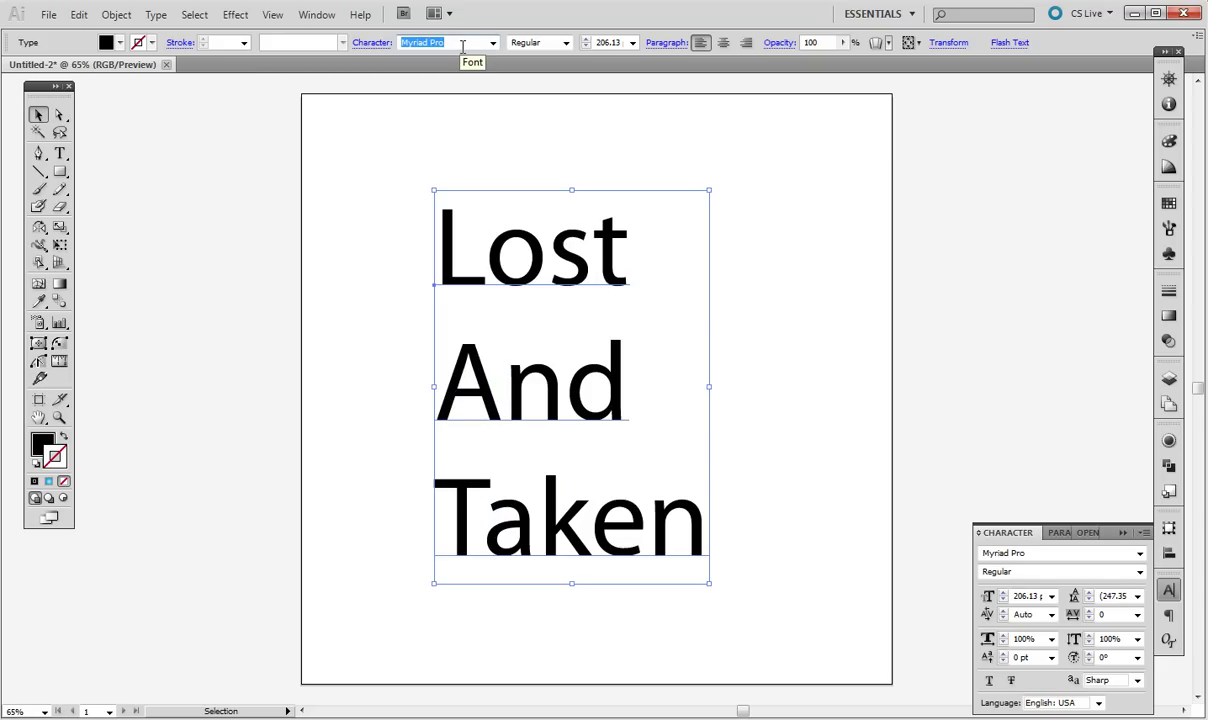
{"action": "type", "text": "Massive Dynamic"}
{"action": "key", "text": "Return"}
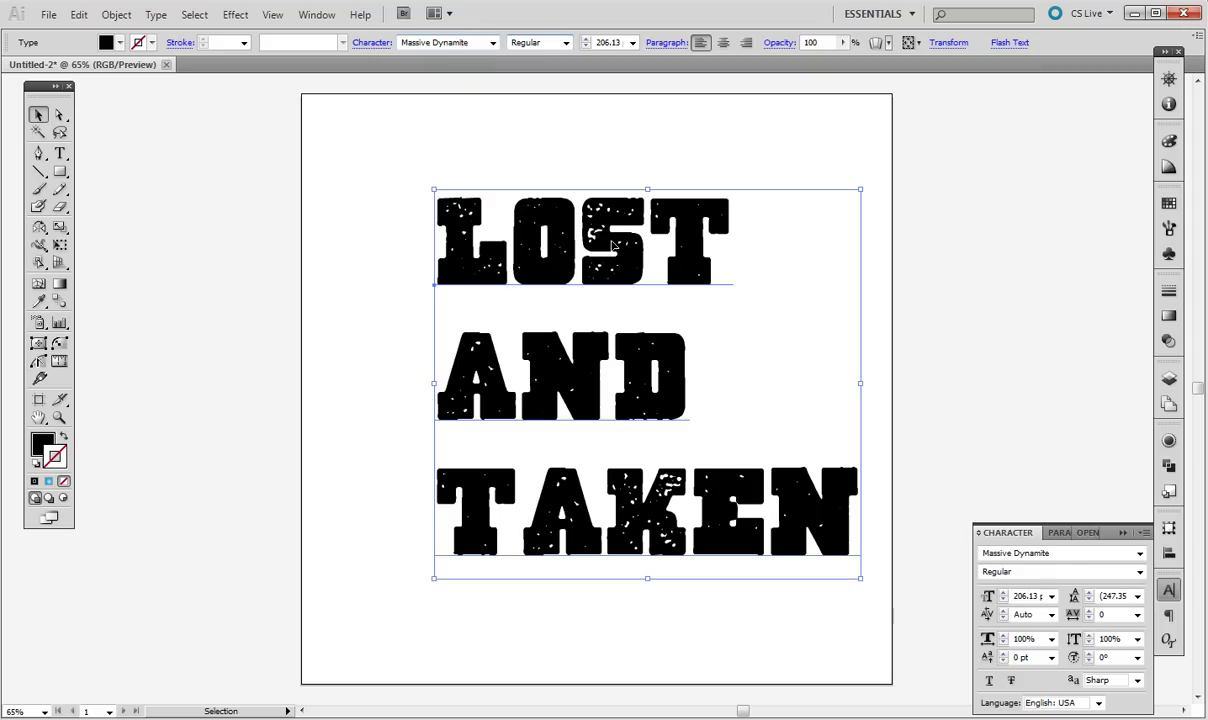
{"action": "left_click_drag", "start_coordinate": [568, 238], "coordinate": [472, 208]}
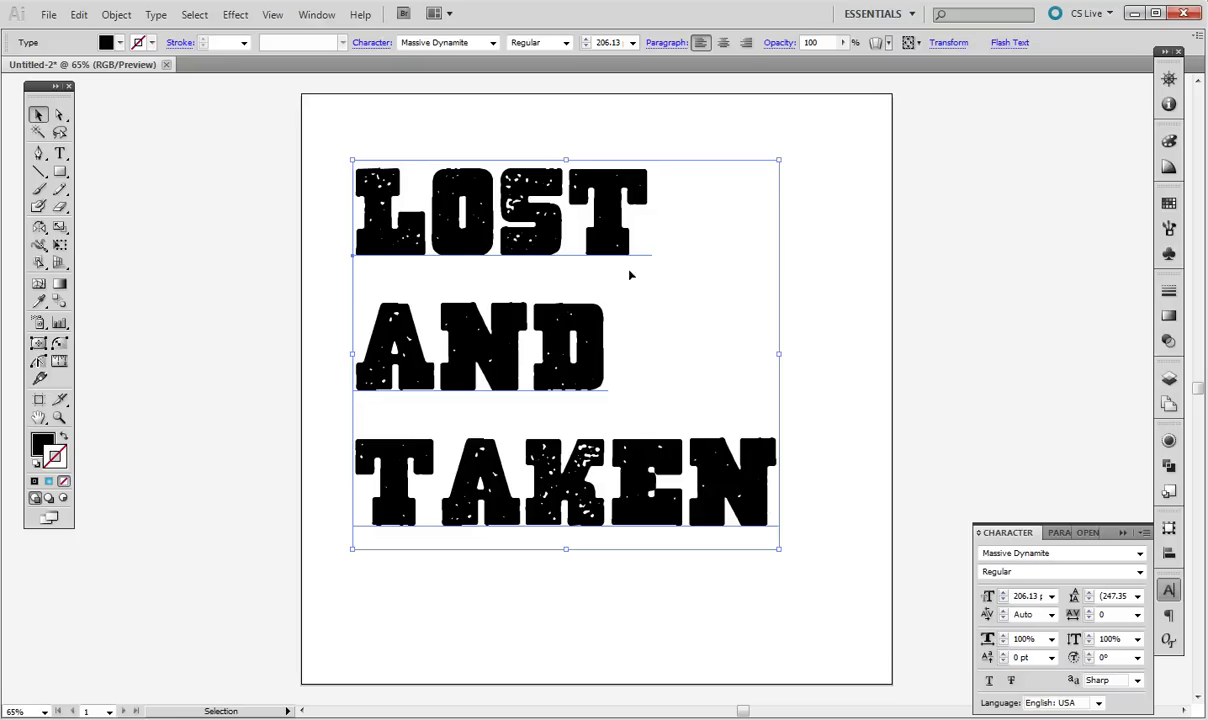
{"action": "left_click", "coordinate": [832, 245]}
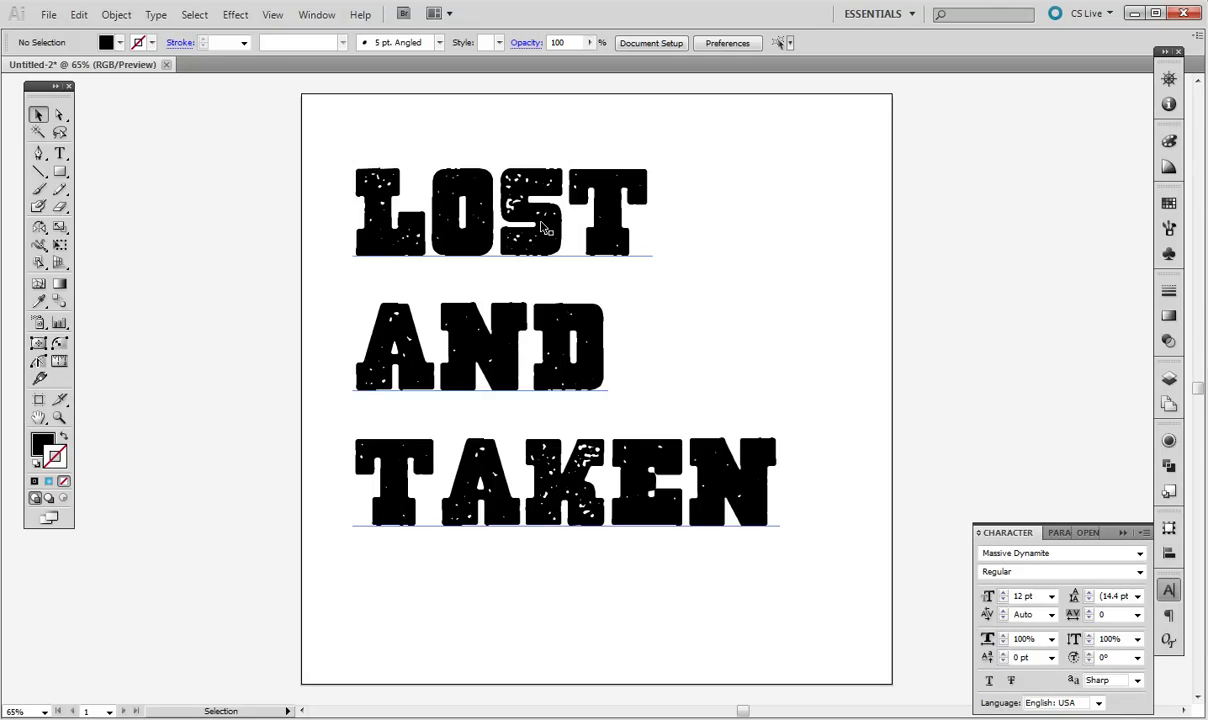
Step: Convert the LOST AND TAKEN text into outlines
{"action": "left_click", "coordinate": [613, 218]}
{"action": "right_click", "coordinate": [613, 218]}
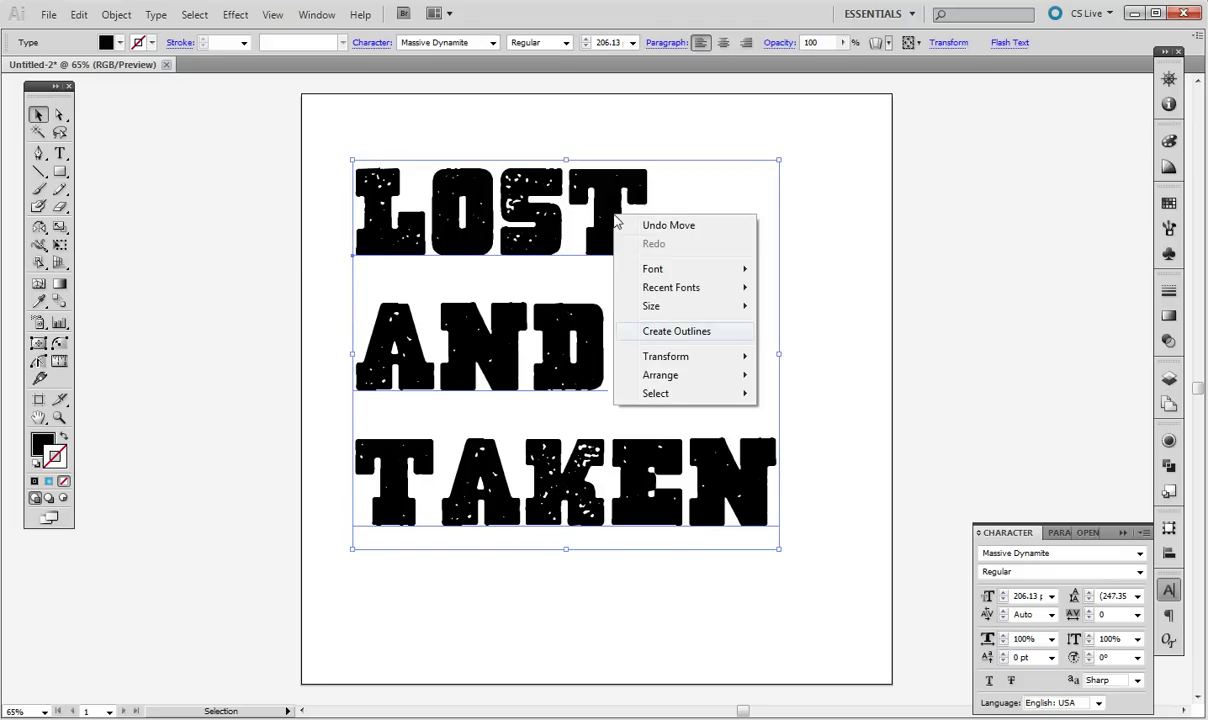
{"action": "left_click", "coordinate": [686, 338]}
{"action": "left_click", "coordinate": [858, 296]}
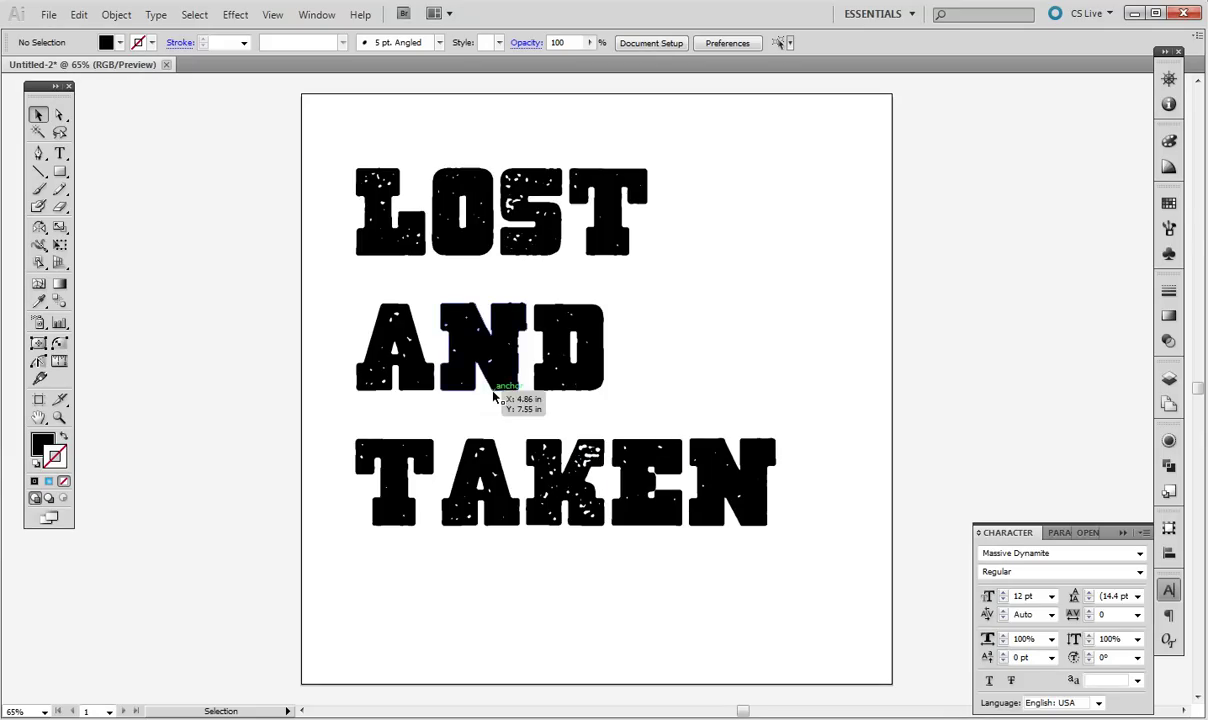
Step: Zoom in on LOST and nudge the outlined letters up and left
{"action": "key", "text": "z"}
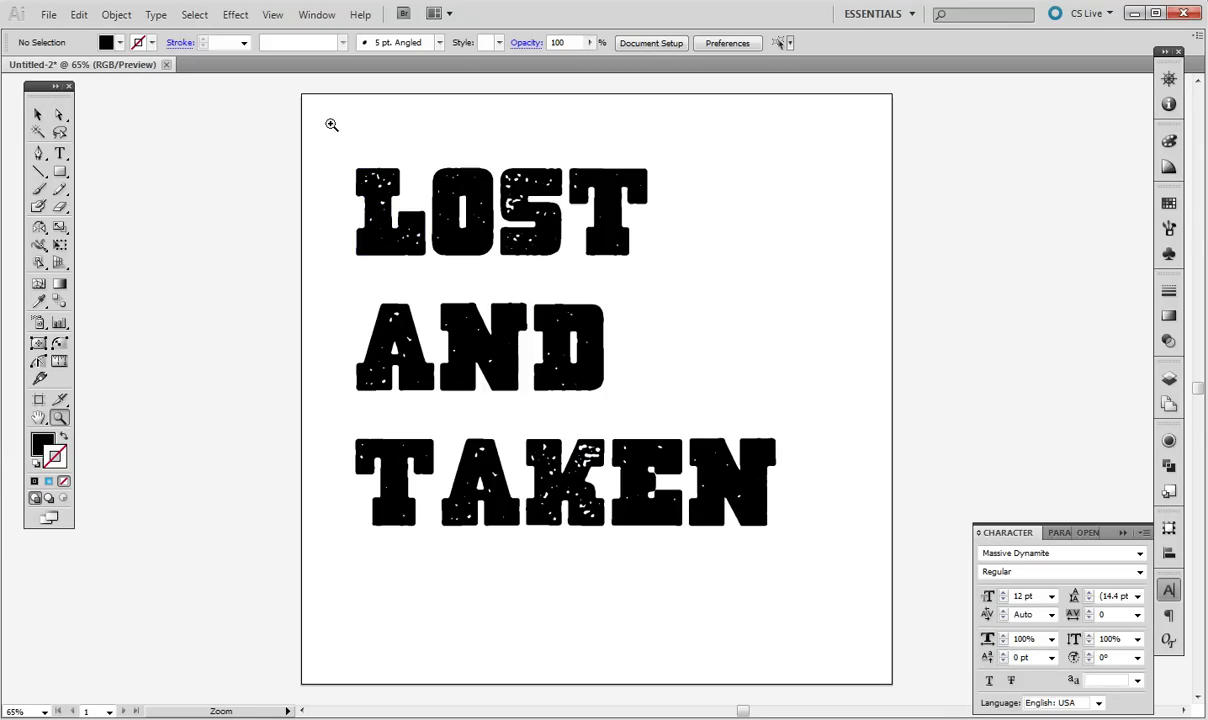
{"action": "left_click_drag", "start_coordinate": [271, 98], "coordinate": [688, 314]}
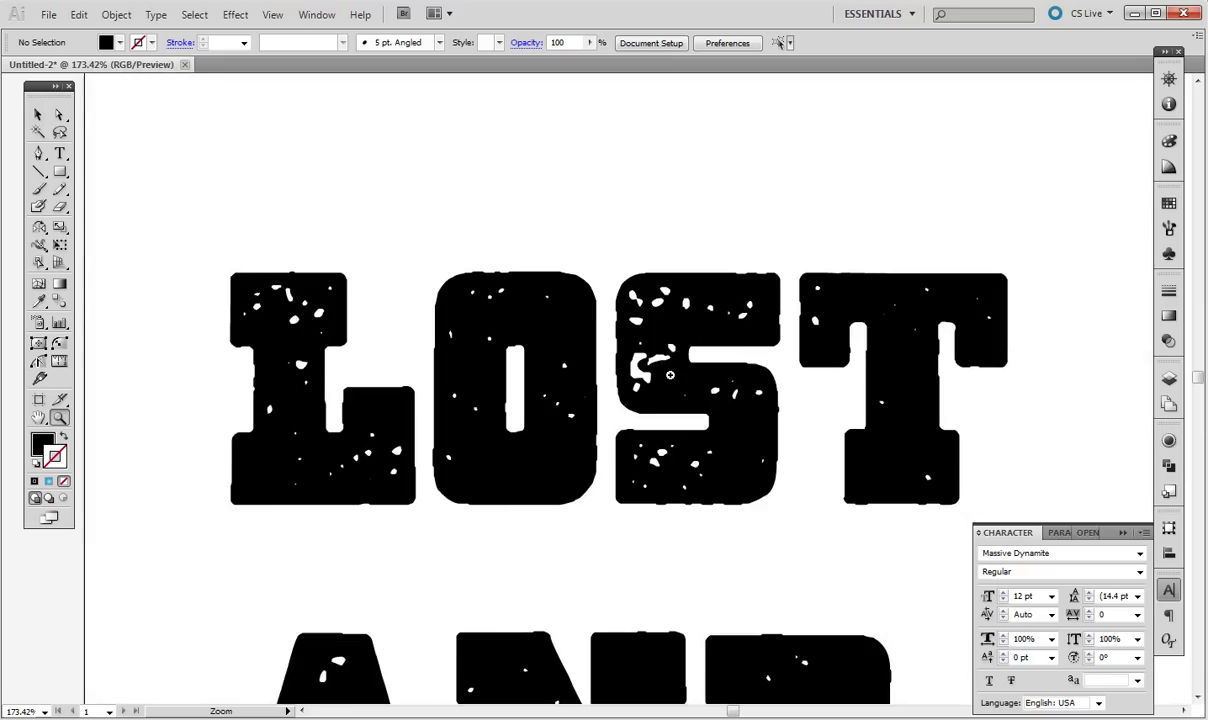
{"action": "key", "text": "v"}
{"action": "left_click_drag", "start_coordinate": [548, 313], "coordinate": [495, 217]}
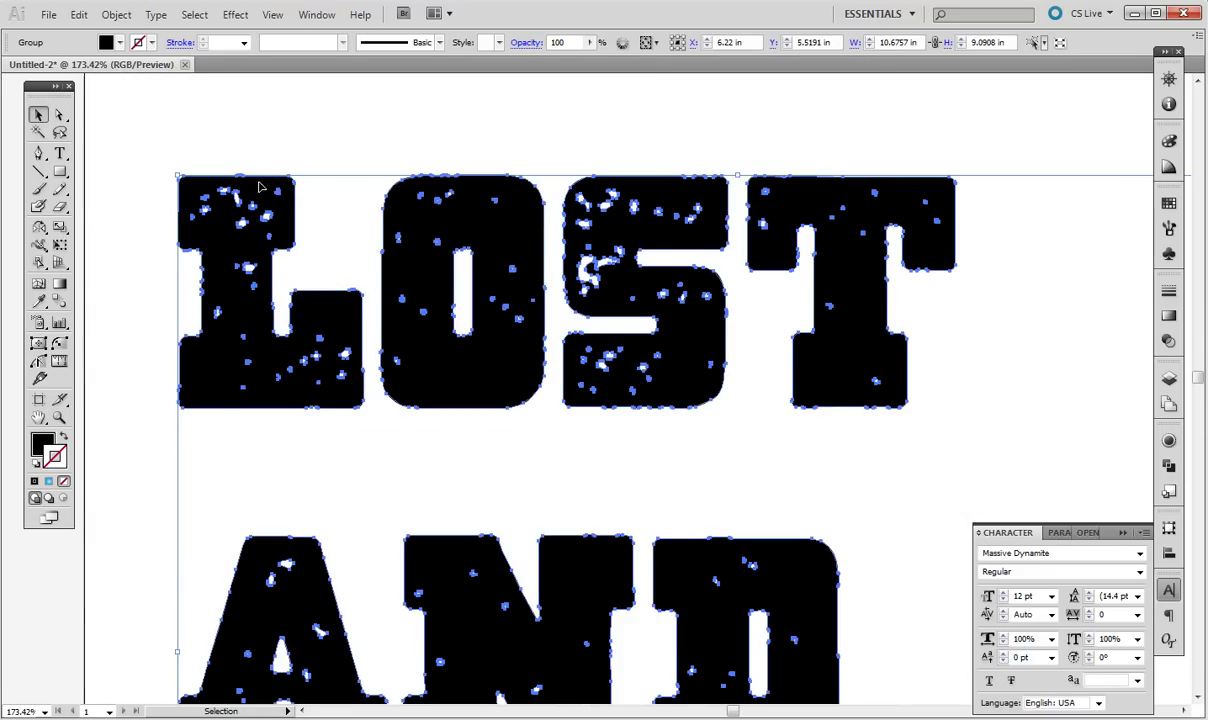
Step: Swap fill and stroke so the letters show as black outlines without fill
{"action": "left_click", "coordinate": [63, 440]}
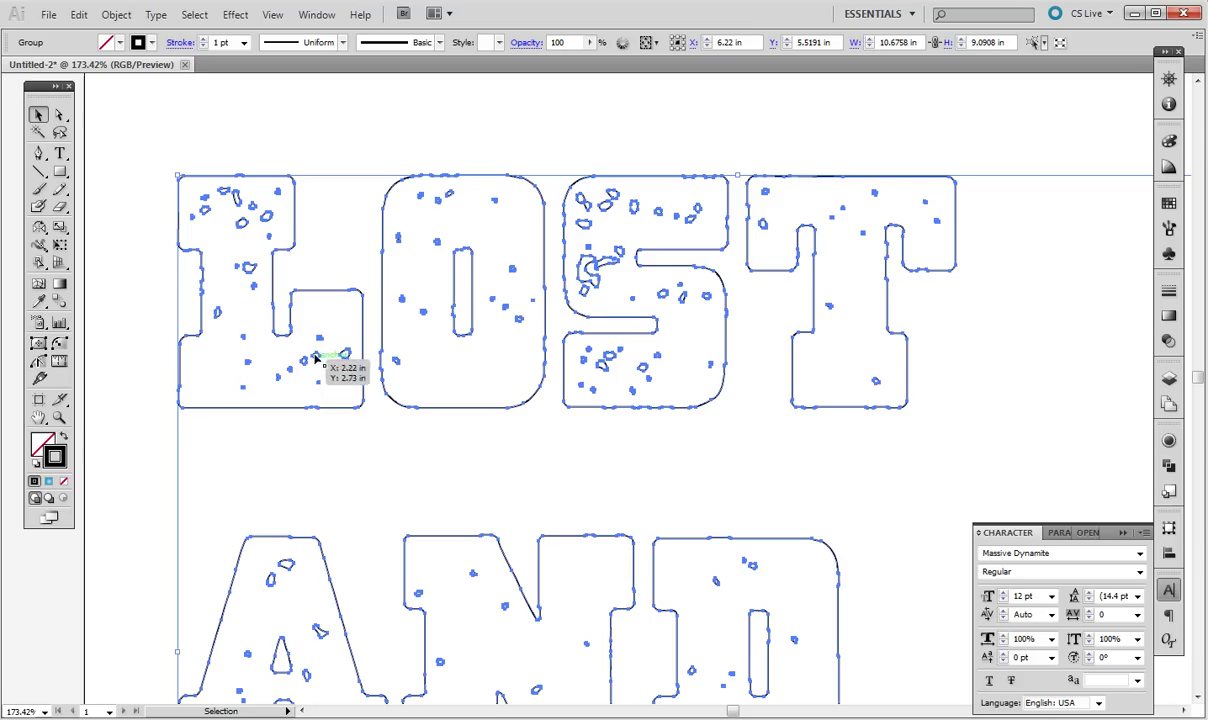
{"action": "left_click", "coordinate": [412, 479]}
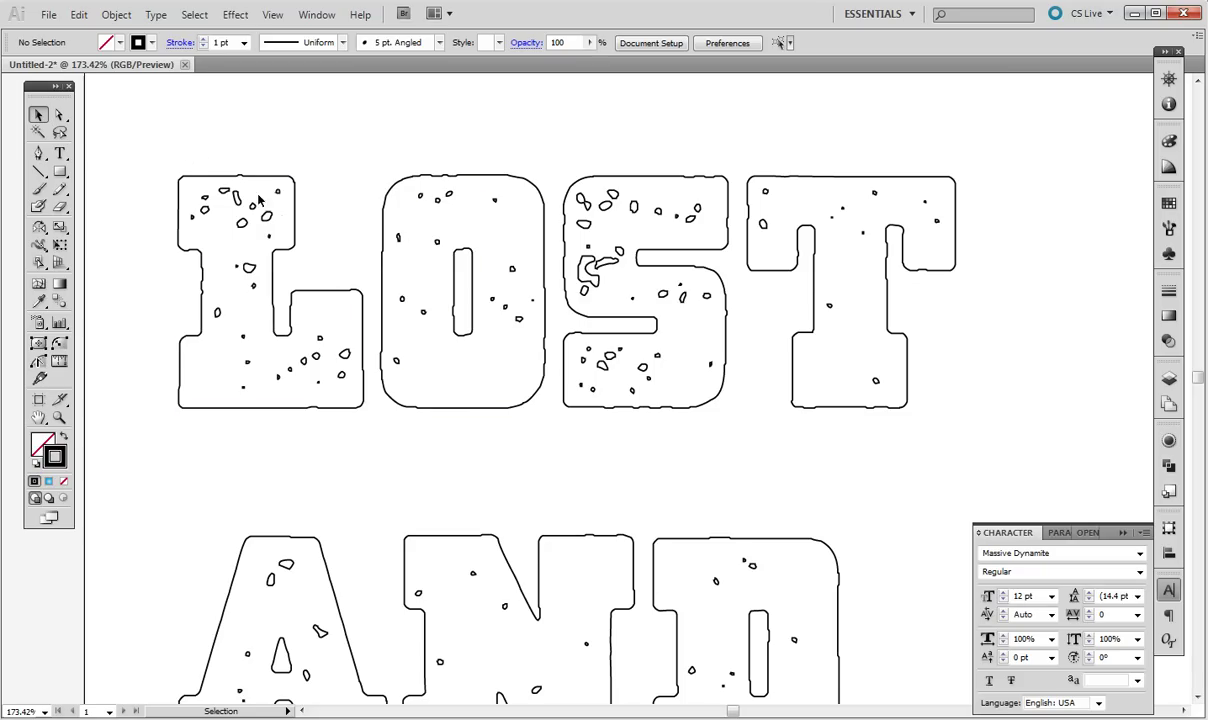
Step: Zoom in on the letter L to 400%
{"action": "key", "text": "z"}
{"action": "left_click", "coordinate": [278, 288]}
{"action": "left_click", "coordinate": [592, 418]}
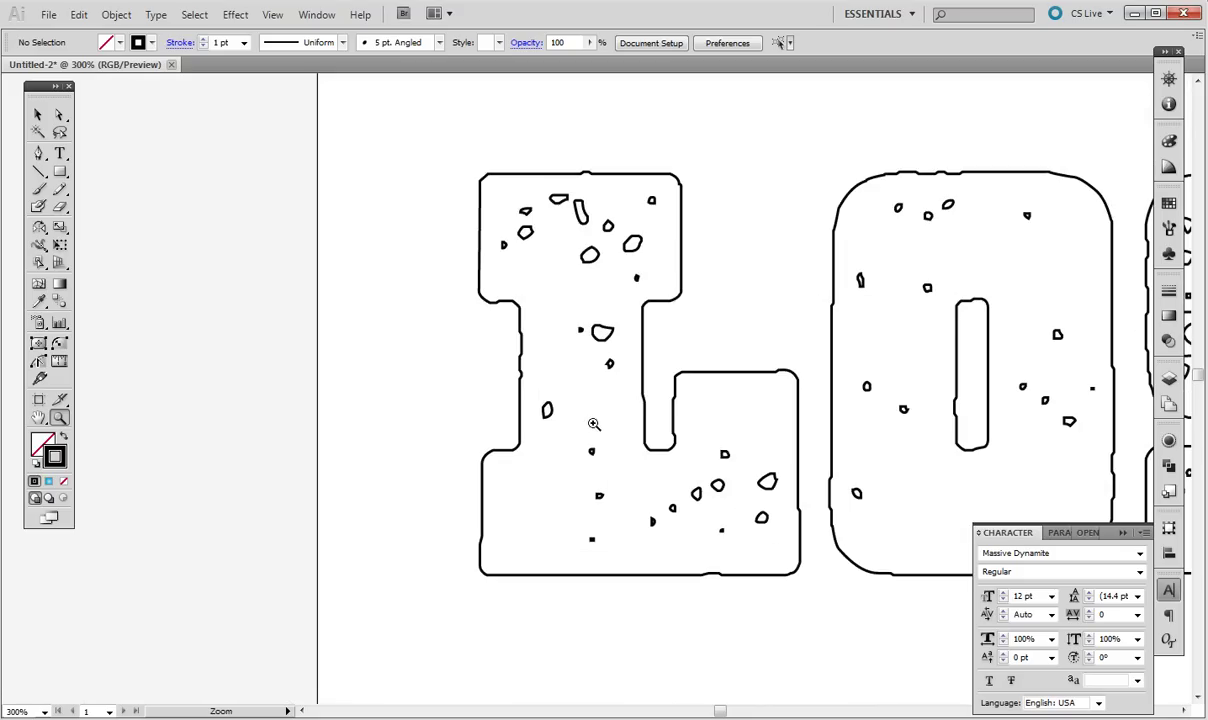
{"action": "left_click", "coordinate": [600, 366]}
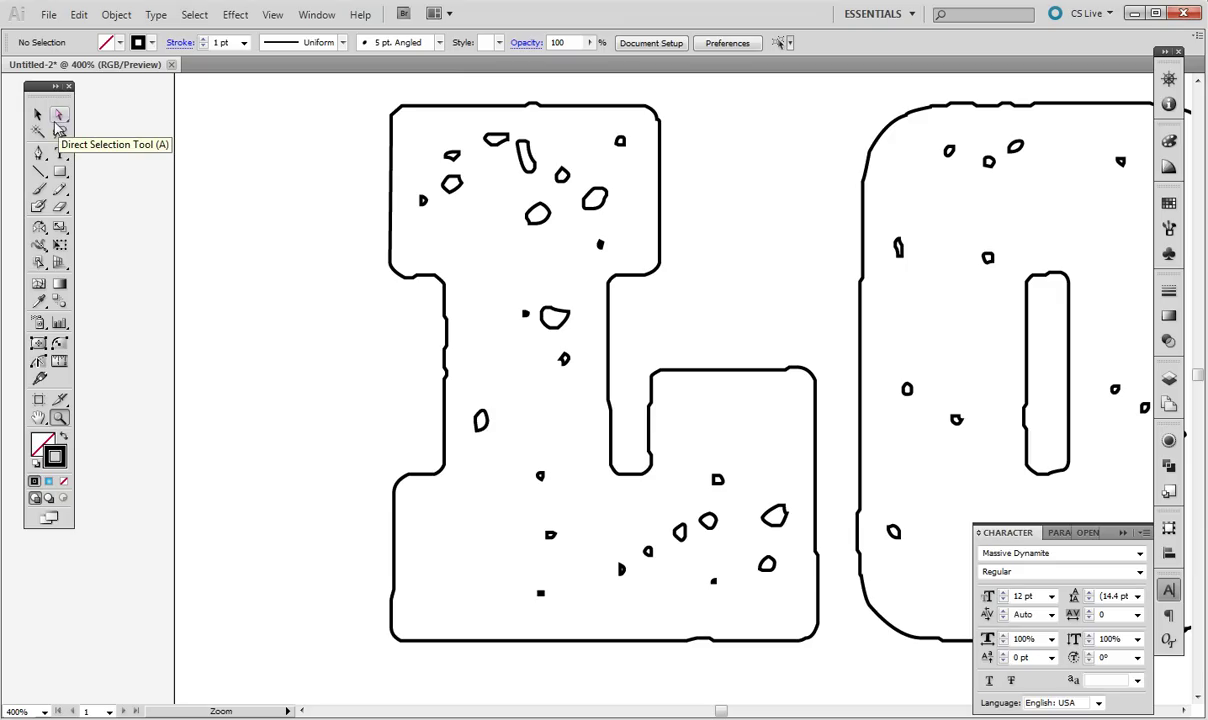
Step: Select every speckle hole in the L with Direct Selection and delete them
{"action": "key", "text": "a"}
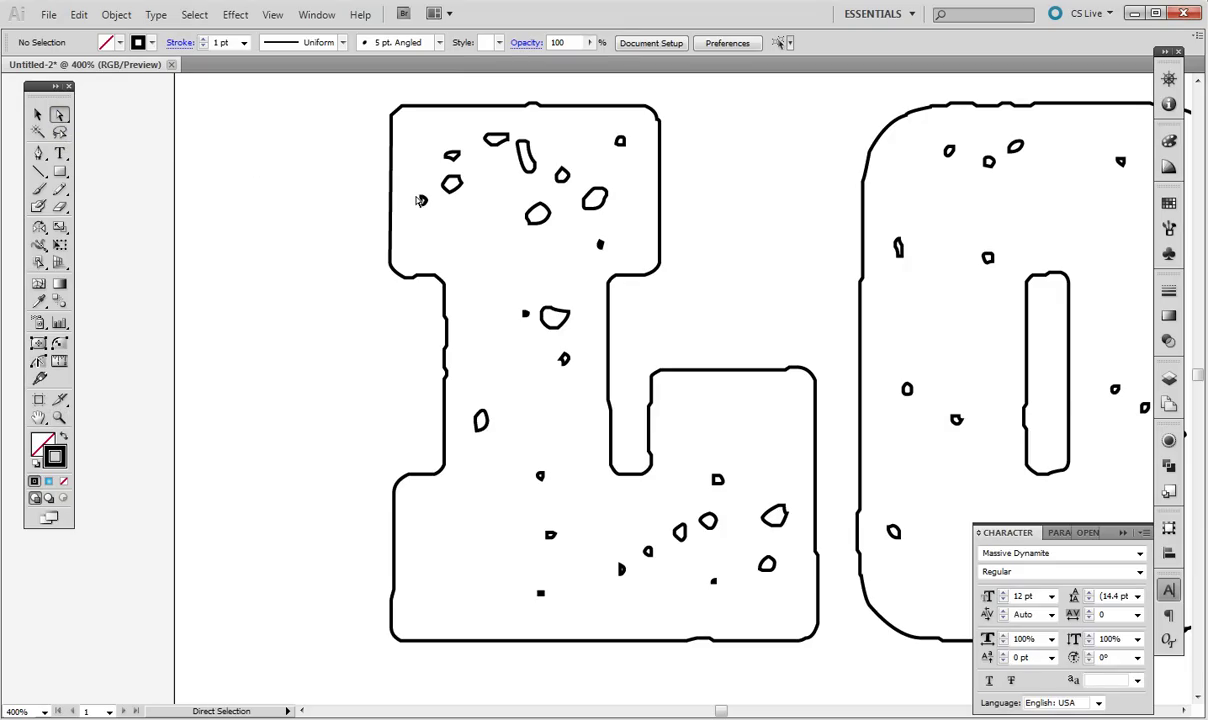
{"action": "left_click_drag", "start_coordinate": [402, 121], "coordinate": [637, 262]}
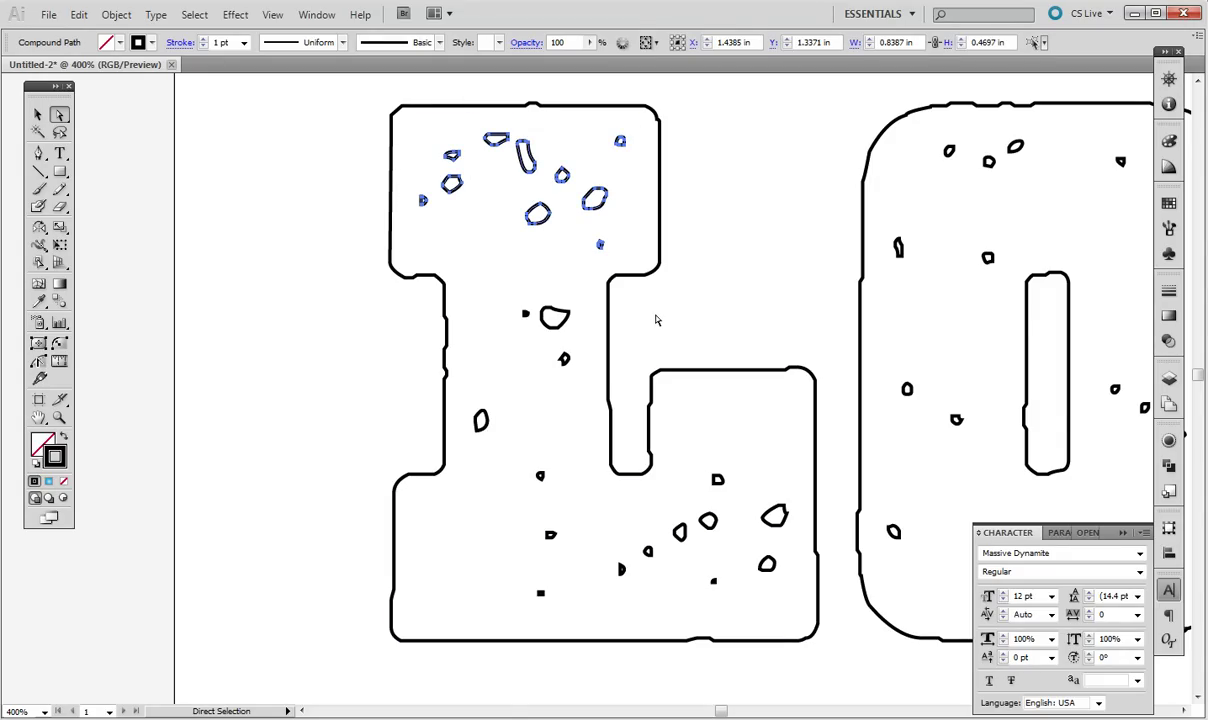
{"action": "key", "text": "ctrl"}
{"action": "left_click_drag", "start_coordinate": [462, 267], "coordinate": [580, 614]}
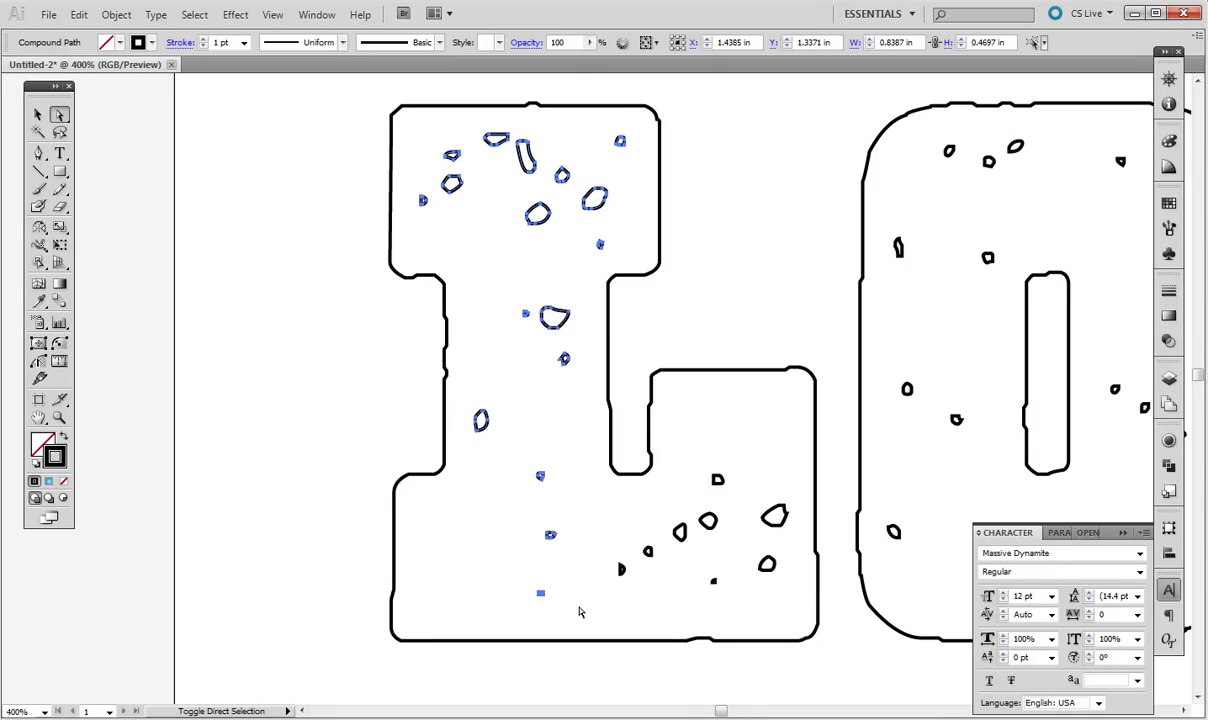
{"action": "left_click_drag", "start_coordinate": [788, 602], "coordinate": [609, 505]}
{"action": "left_click_drag", "start_coordinate": [698, 462], "coordinate": [737, 501]}
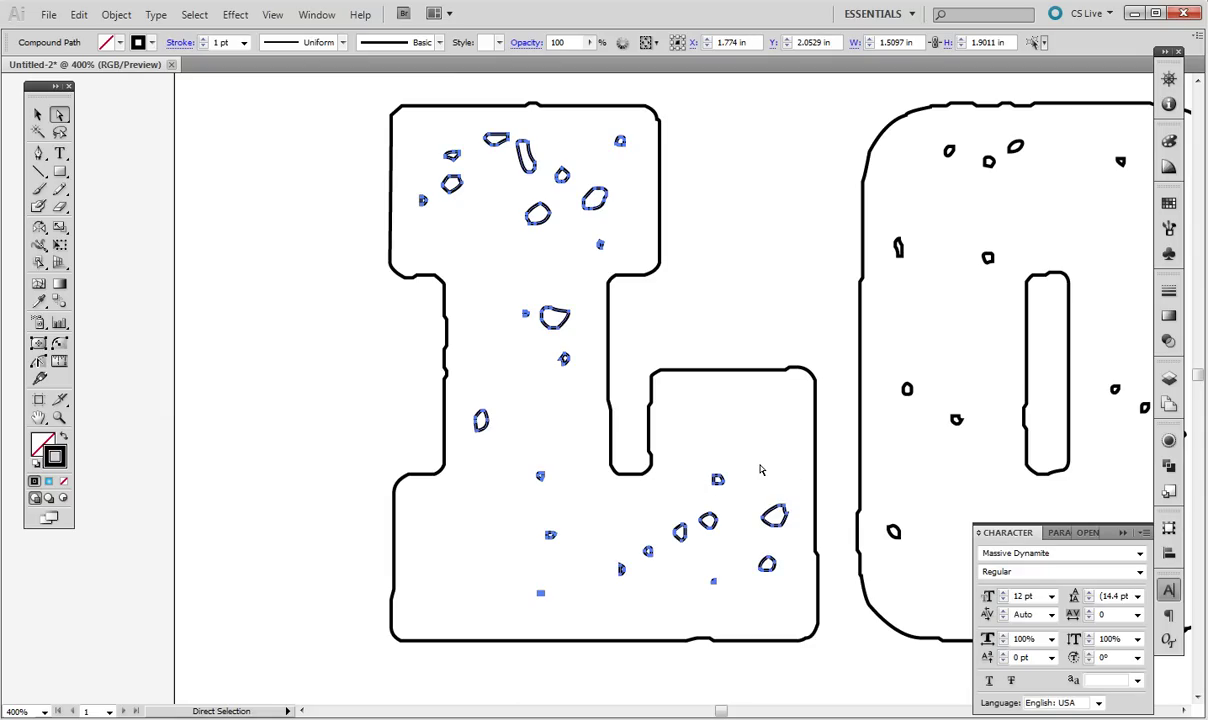
{"action": "key", "text": "Delete"}
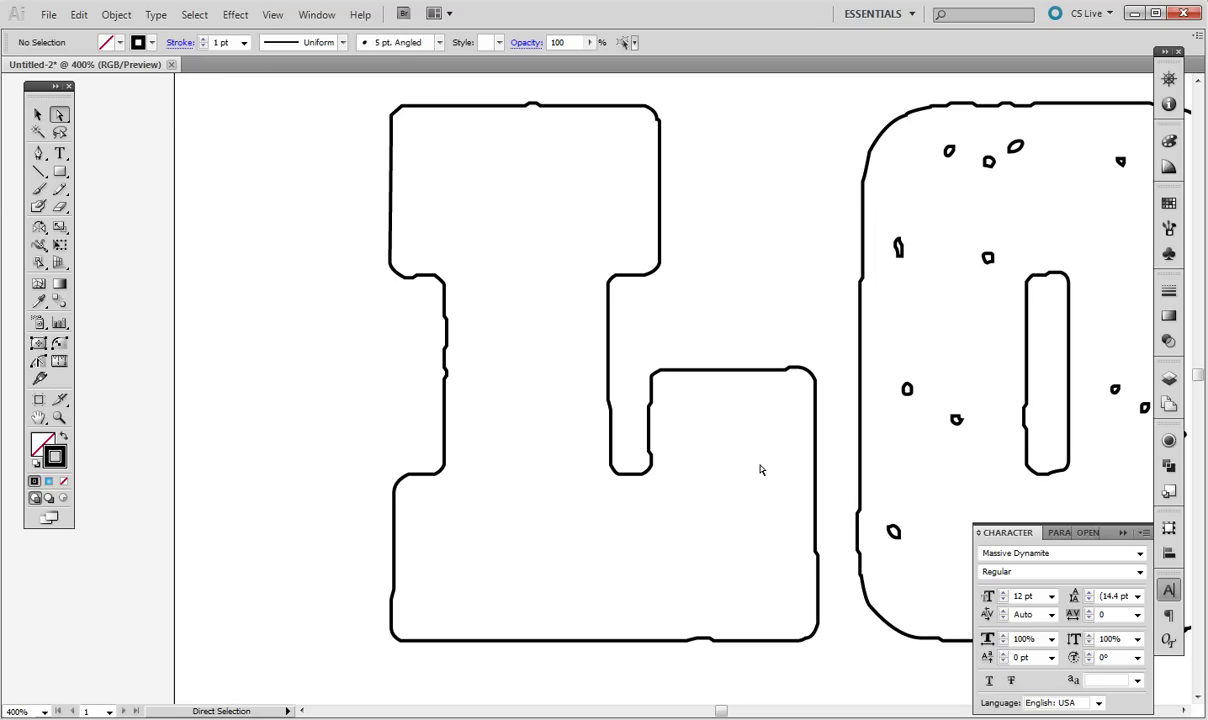
Step: Swap the letter group's fill and stroke back to solid black, then deselect
{"action": "key", "text": "v"}
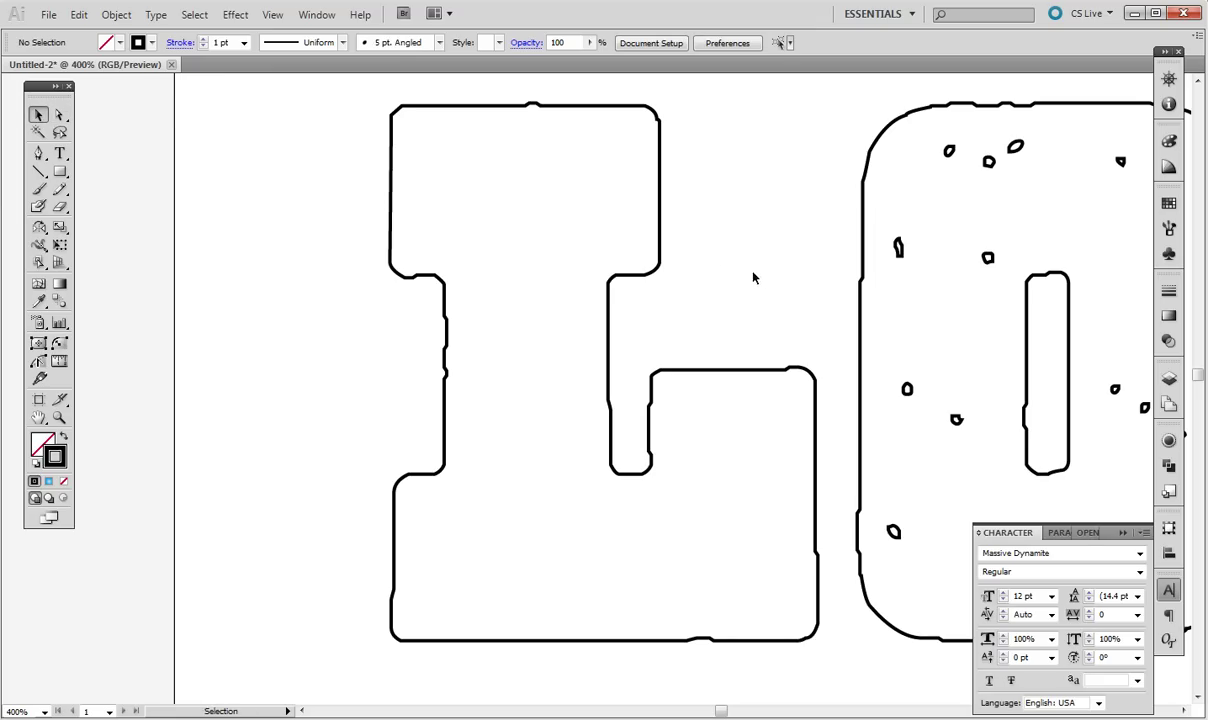
{"action": "left_click", "coordinate": [720, 371]}
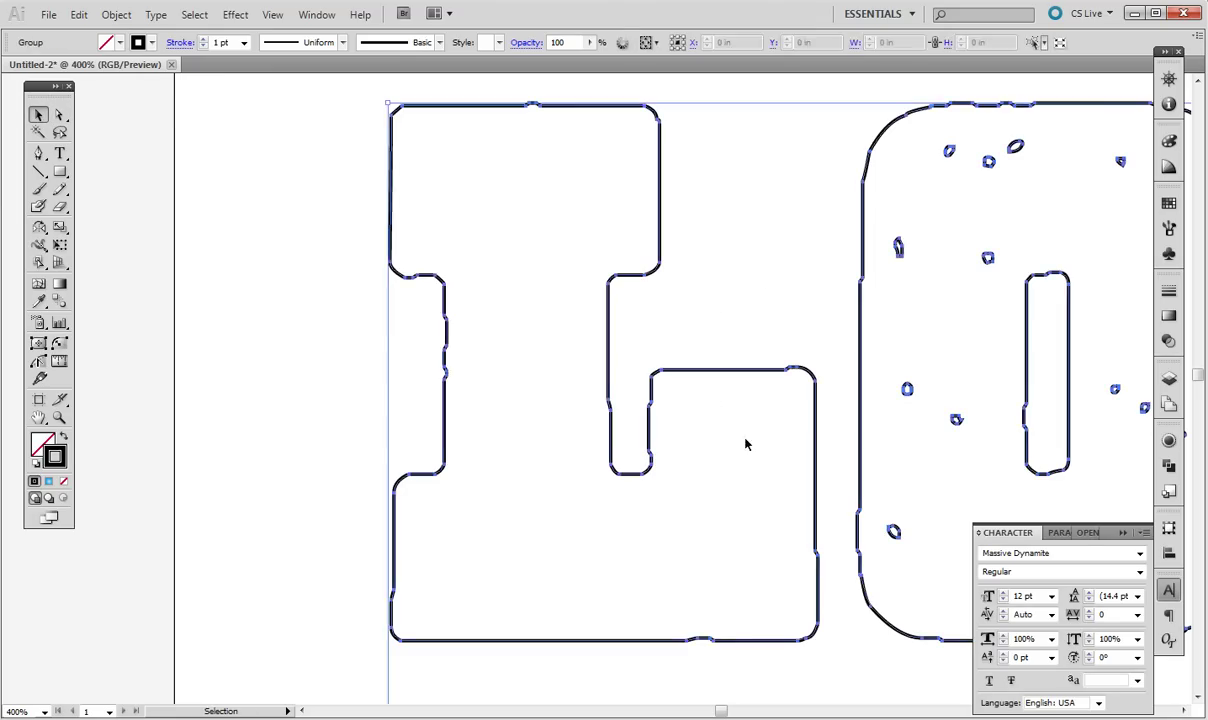
{"action": "left_click", "coordinate": [63, 436]}
{"action": "key", "text": "ctrl+shift+a"}
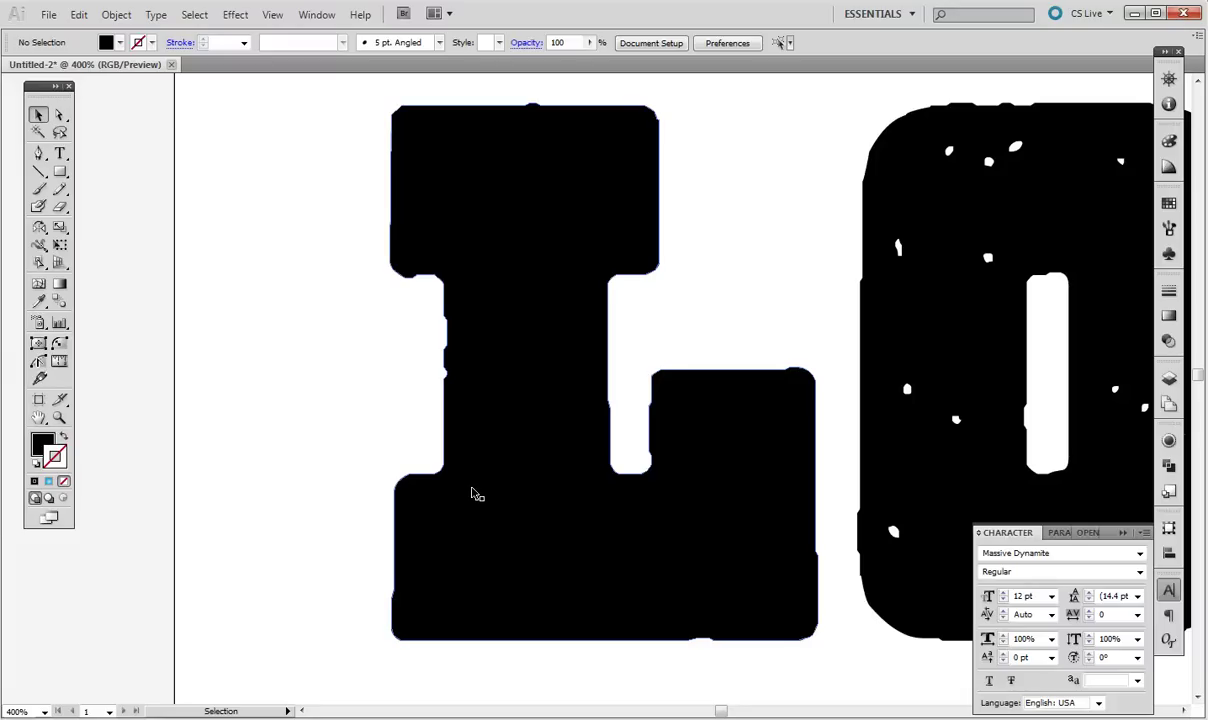
Step: Pan to the O and switch the letters back to unfilled black outlines
{"action": "left_click_drag", "start_coordinate": [1017, 202], "coordinate": [573, 192]}
{"action": "left_click", "coordinate": [495, 200]}
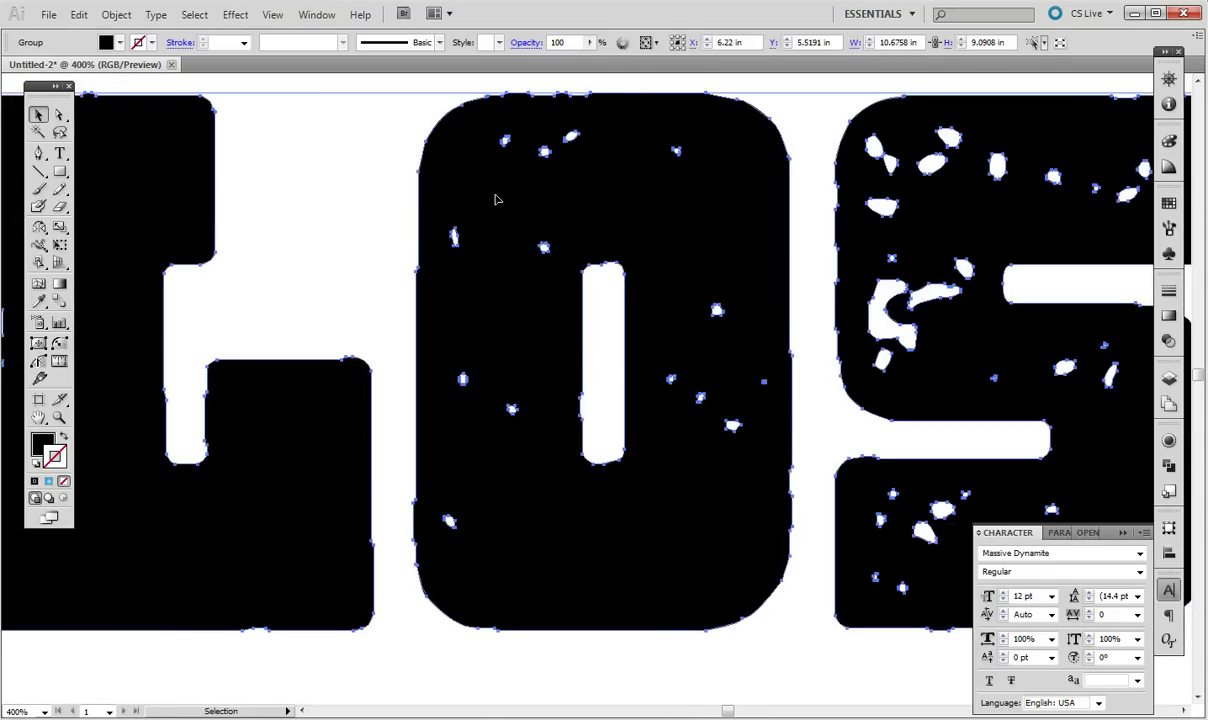
{"action": "left_click", "coordinate": [64, 436]}
{"action": "left_click", "coordinate": [360, 118]}
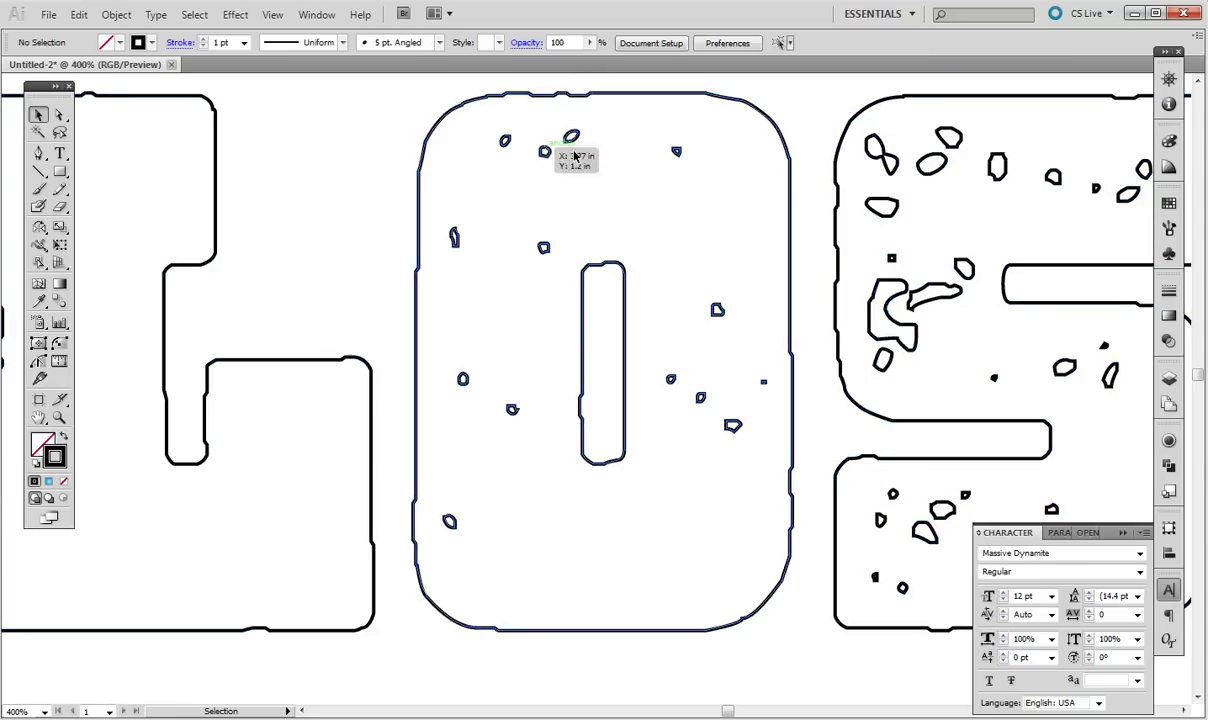
Step: Select the O's speckle holes with Direct Selection and delete them, leaving one tiny speck
{"action": "key", "text": "a"}
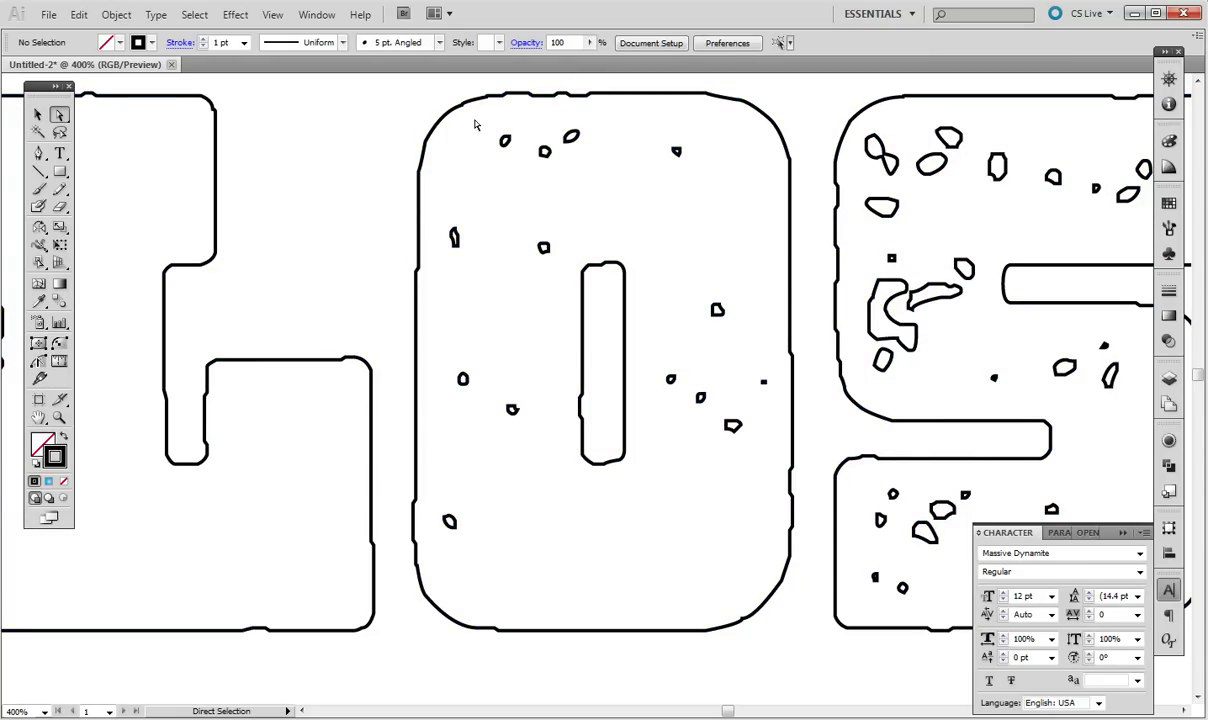
{"action": "left_click_drag", "start_coordinate": [474, 121], "coordinate": [658, 487]}
{"action": "left_click_drag", "start_coordinate": [416, 202], "coordinate": [514, 484]}
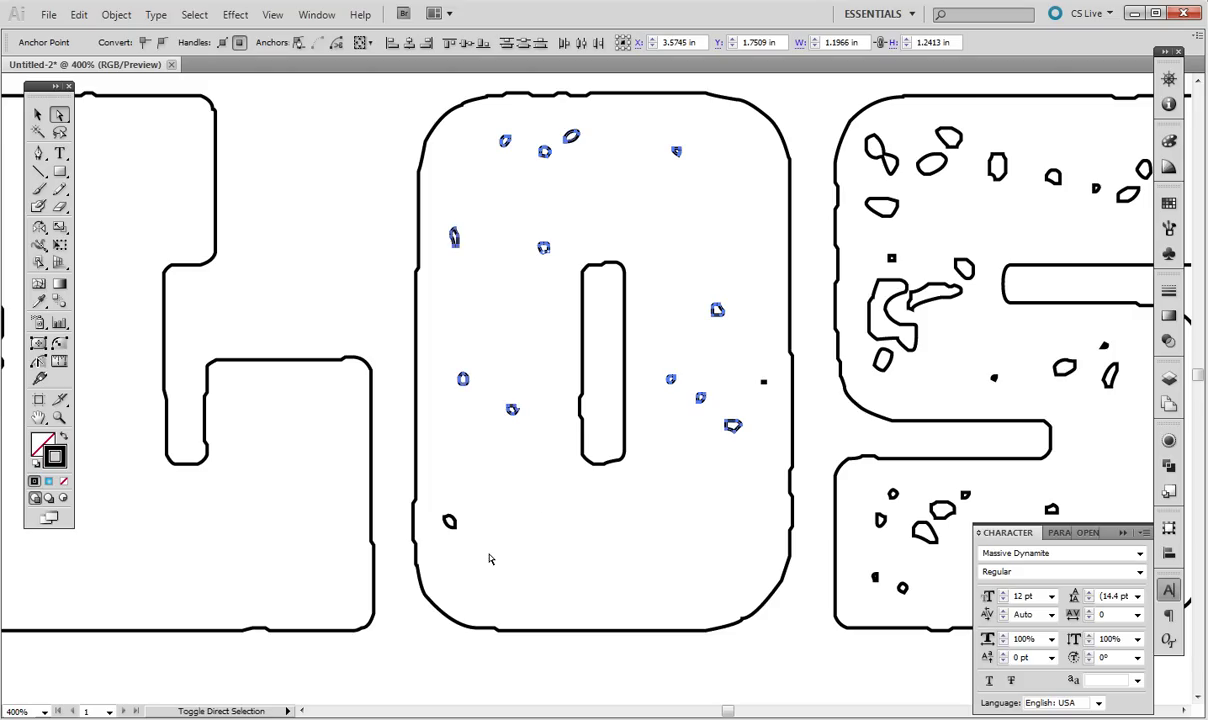
{"action": "left_click_drag", "start_coordinate": [408, 460], "coordinate": [470, 528]}
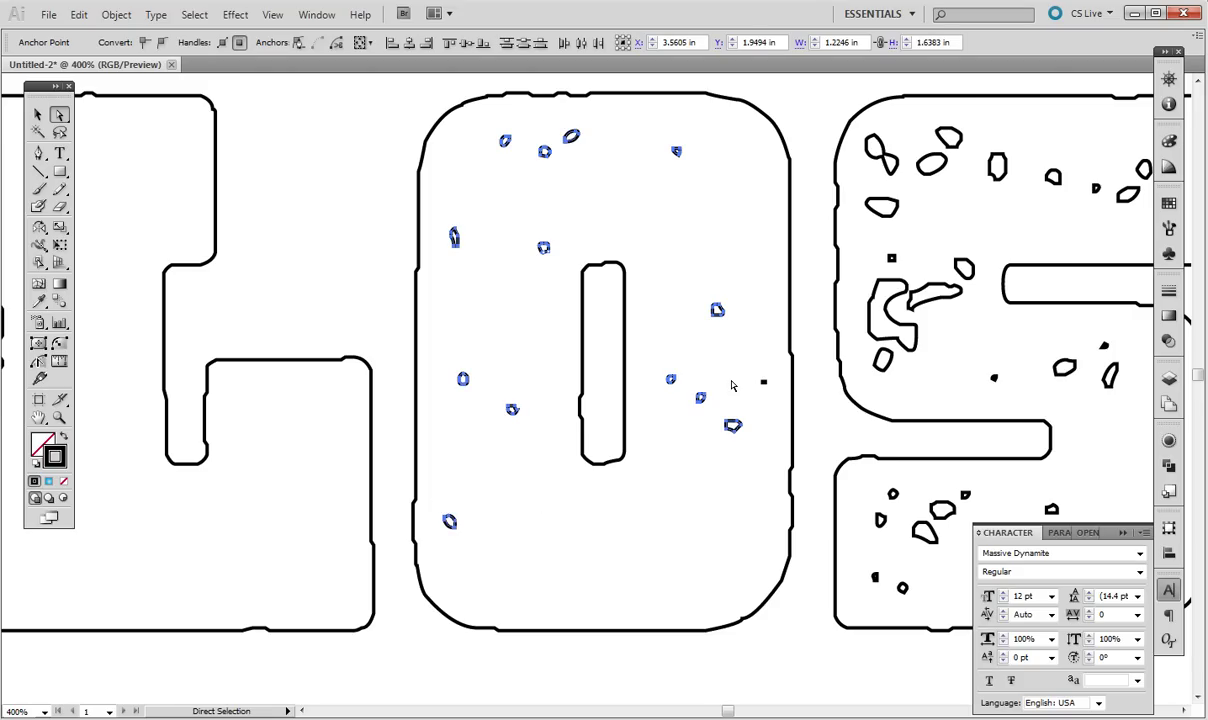
{"action": "key", "text": "Delete"}
{"action": "key", "text": "Delete"}
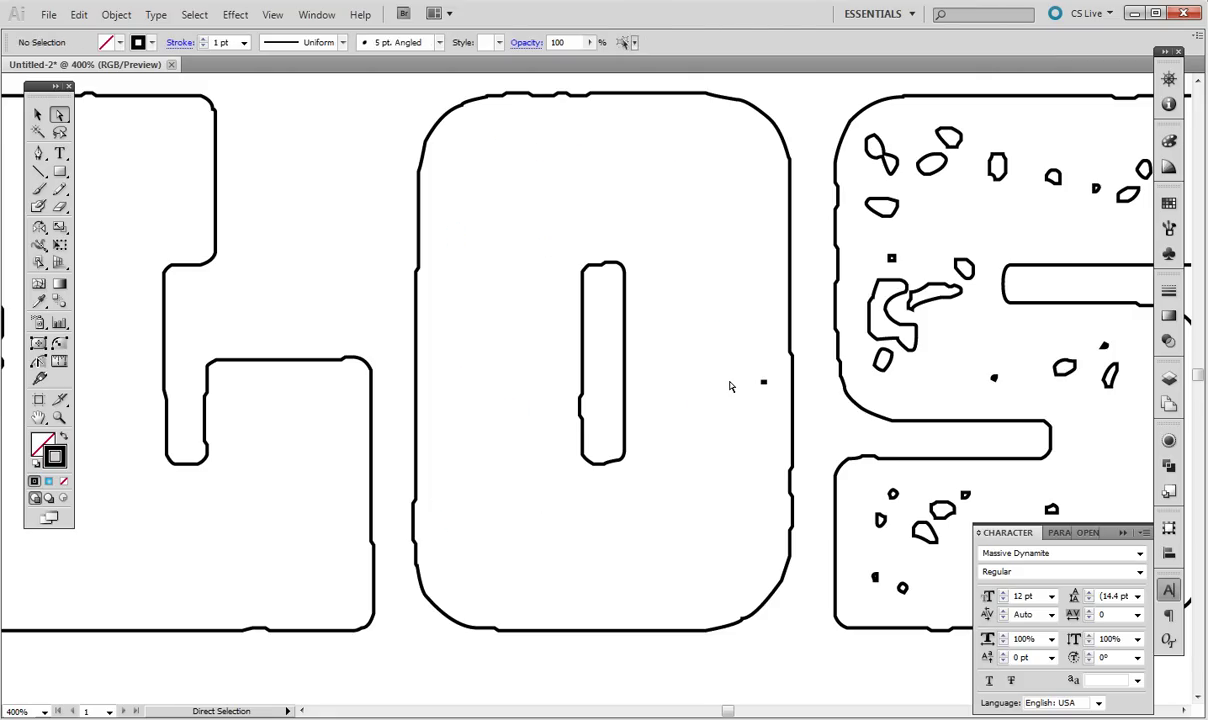